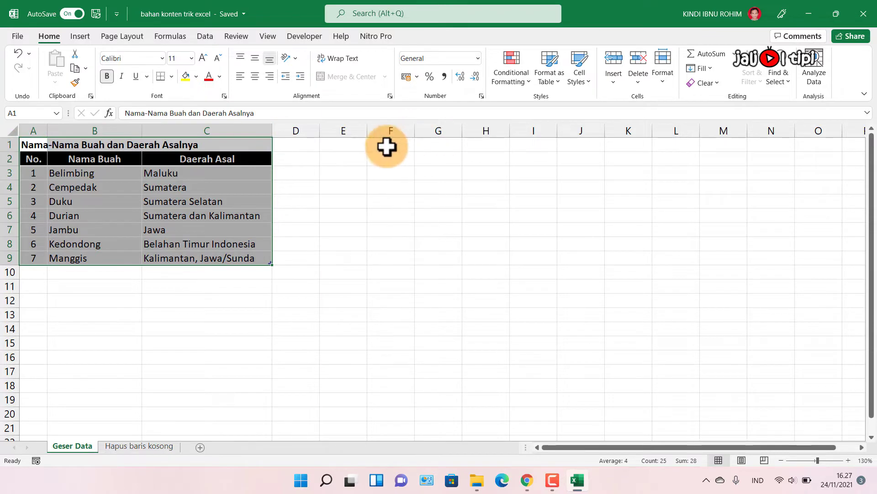
Move the fruit table with its title from A1:C9 to F1:H9 on the Geser Data sheet.
{"action": "left_click", "coordinate": [395, 145]}
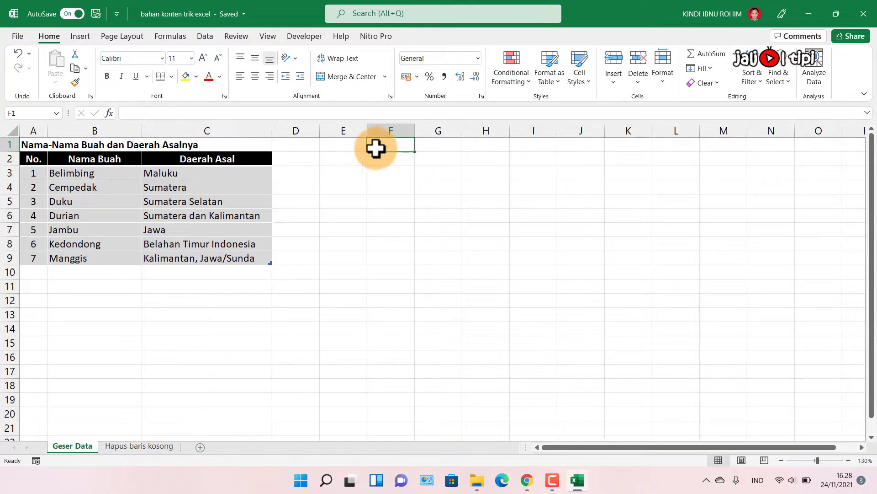
{"action": "left_click", "coordinate": [39, 144]}
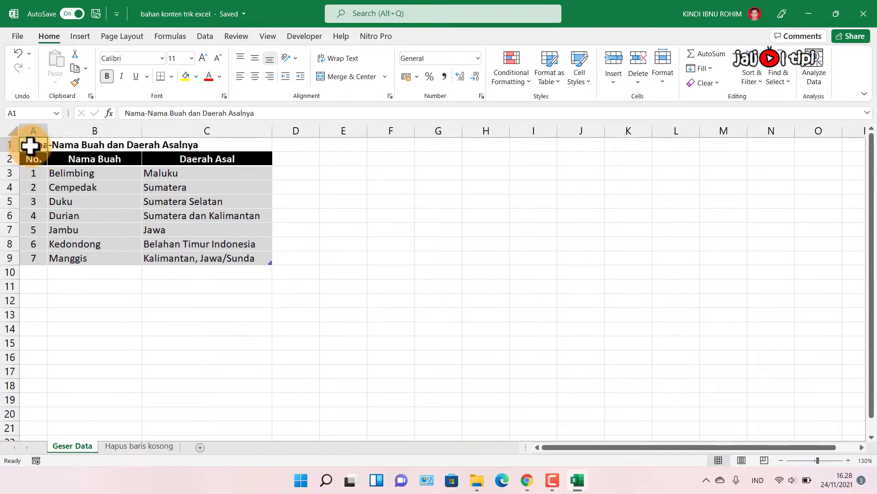
{"action": "left_click_drag", "start_coordinate": [29, 145], "coordinate": [239, 257]}
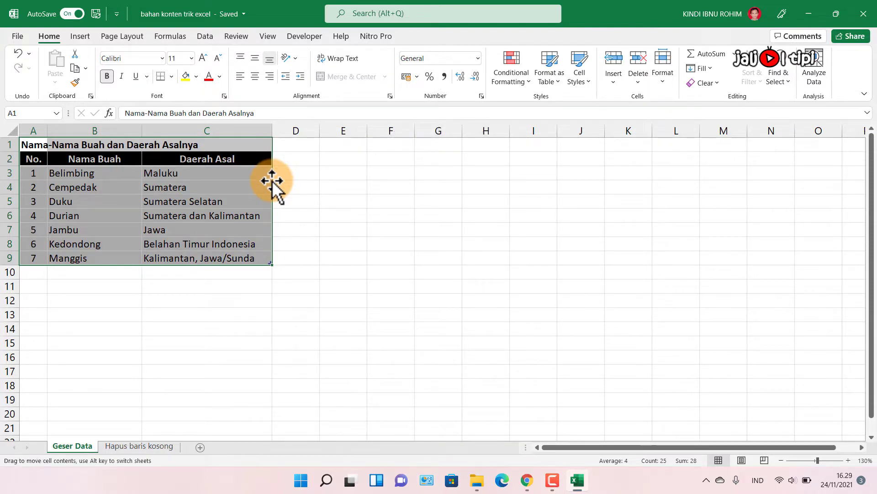
{"action": "left_click_drag", "start_coordinate": [275, 180], "coordinate": [491, 180]}
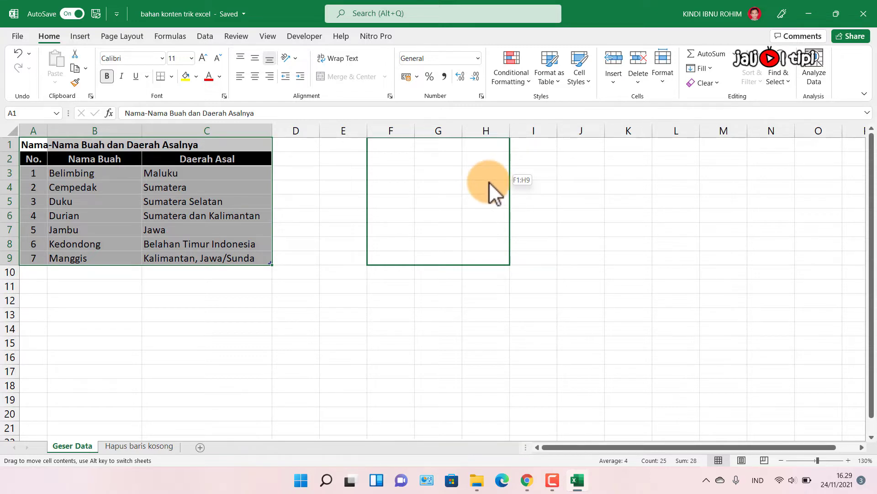
{"action": "left_click_drag", "start_coordinate": [489, 182], "coordinate": [489, 182]}
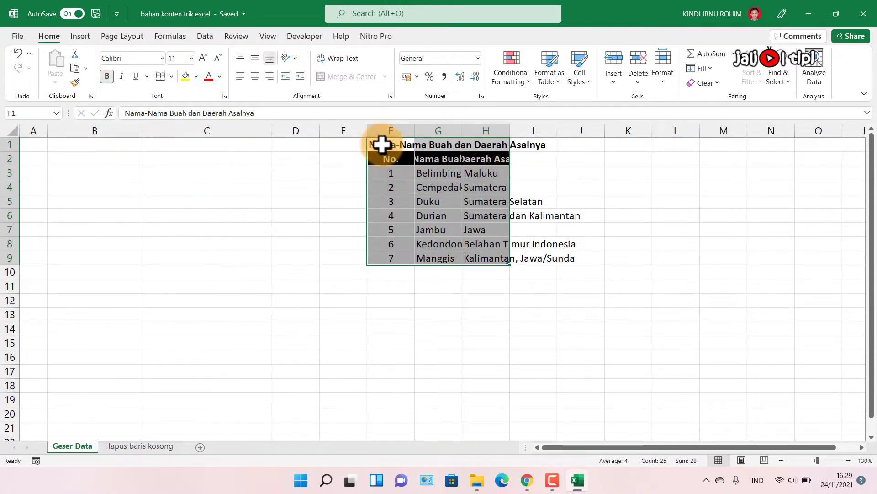
Try to resize the moved table's columns by hand and undo the width changes.
{"action": "key", "text": "ctrl+z"}
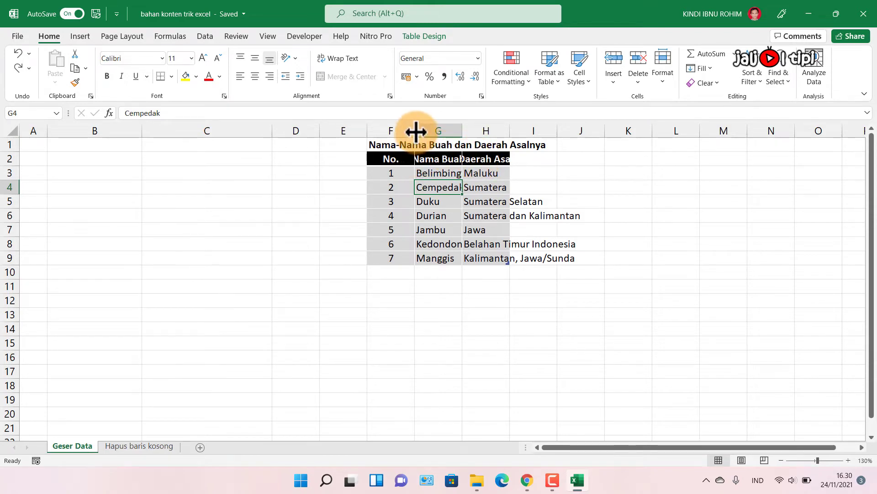
{"action": "left_click_drag", "start_coordinate": [416, 132], "coordinate": [478, 131]}
{"action": "key", "text": "ctrl+z"}
{"action": "key", "text": "ctrl+z"}
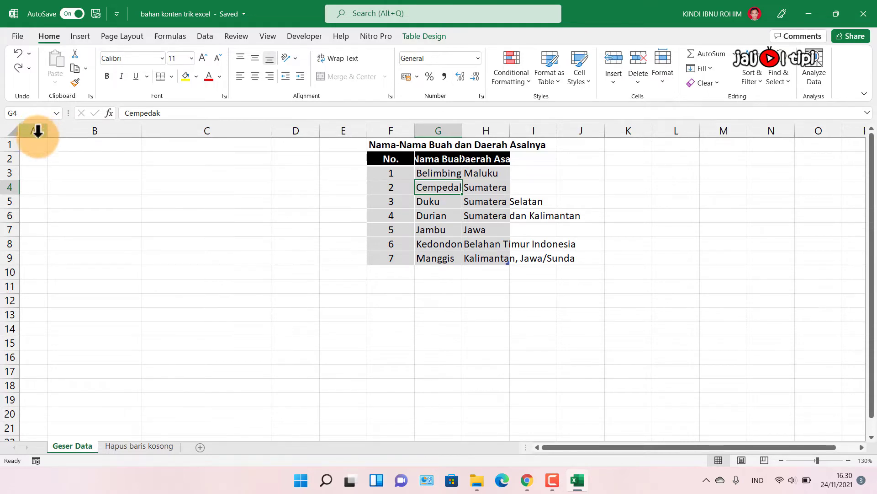
Copy the formatting and widths of columns A to C onto columns F to H with Format Painter.
{"action": "left_click_drag", "start_coordinate": [35, 131], "coordinate": [169, 130]}
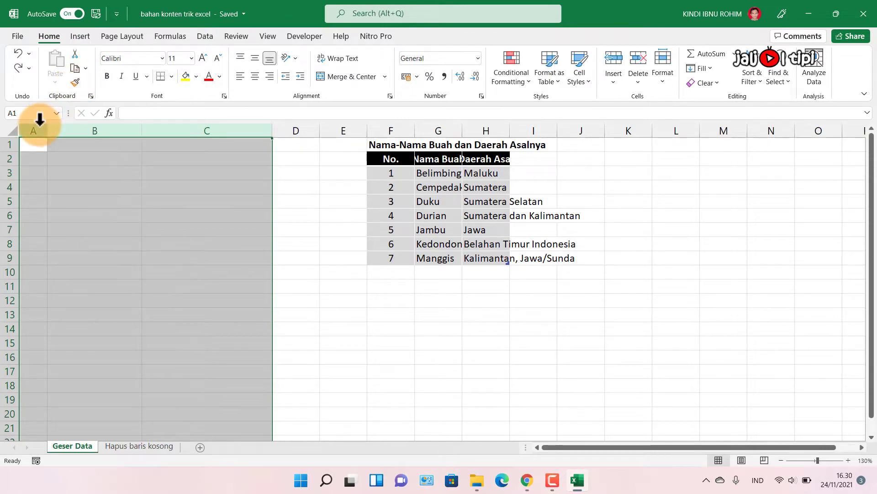
{"action": "left_click_drag", "start_coordinate": [38, 120], "coordinate": [179, 134]}
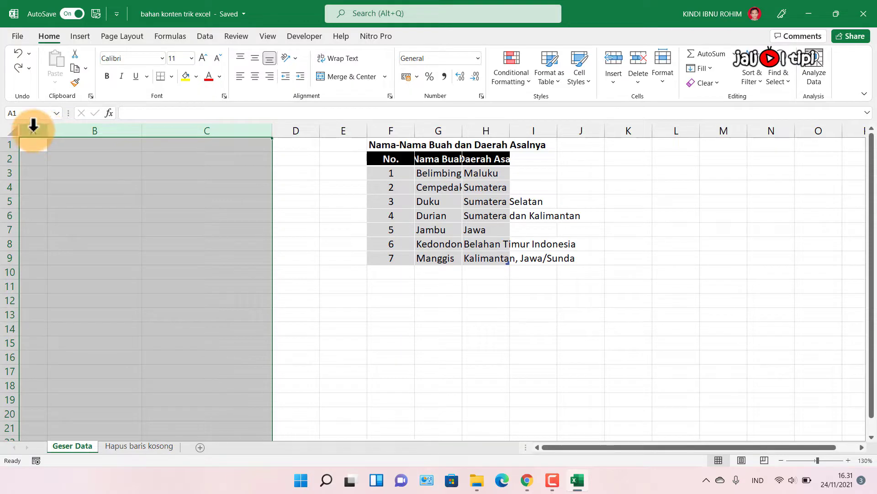
{"action": "left_click_drag", "start_coordinate": [33, 124], "coordinate": [168, 118]}
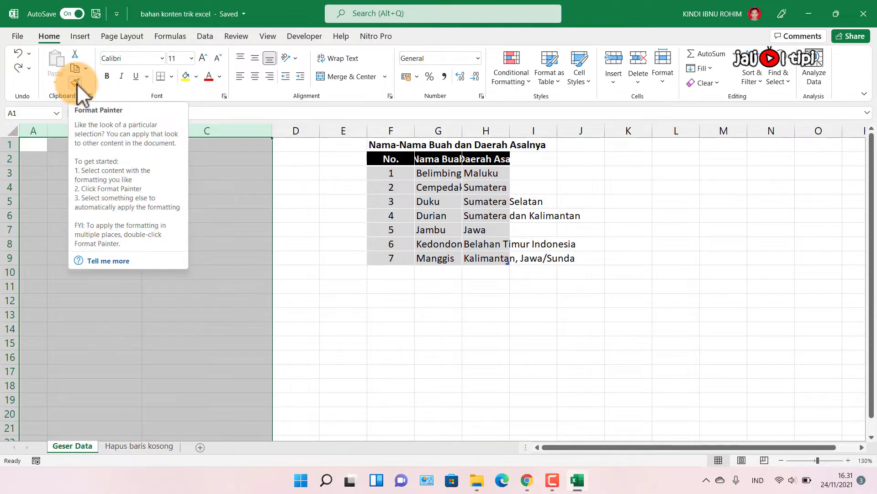
{"action": "left_click", "coordinate": [76, 83]}
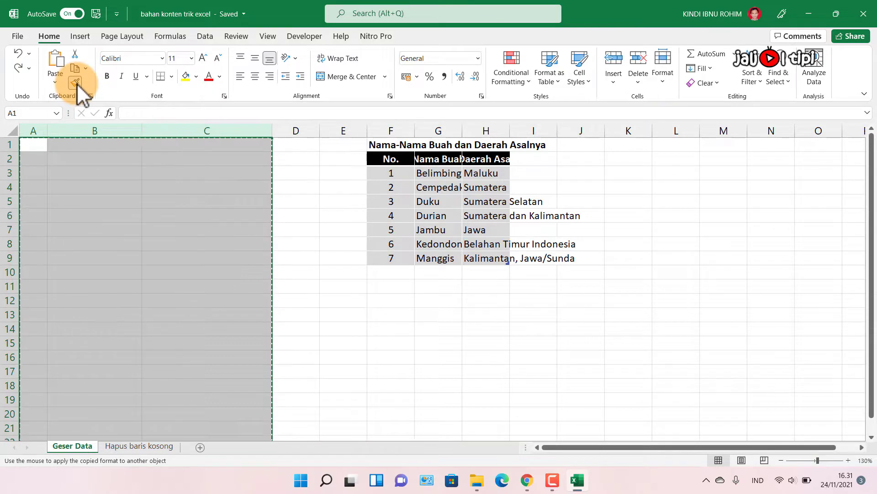
{"action": "left_click", "coordinate": [389, 130]}
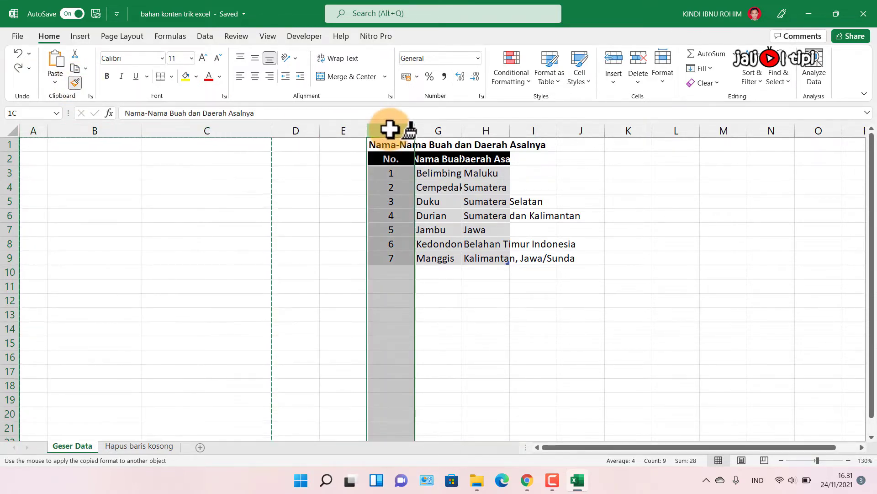
{"action": "mouse_move", "coordinate": [389, 130]}
{"action": "left_mouse_down"}
{"action": "mouse_move", "coordinate": [476, 130]}
{"action": "mouse_move", "coordinate": [478, 121]}
{"action": "left_mouse_up"}
{"action": "left_click", "coordinate": [509, 211]}
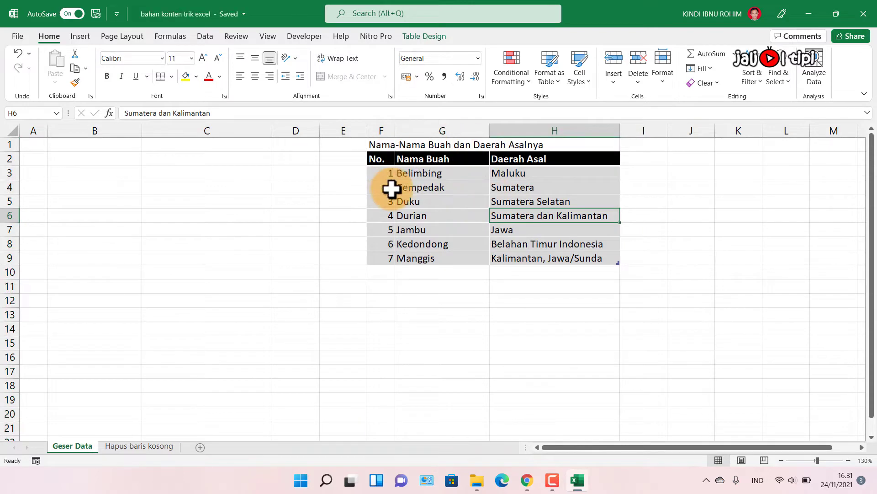
Switch to the Hapus baris kosong sheet and look through the list of animal names.
{"action": "left_click", "coordinate": [30, 157]}
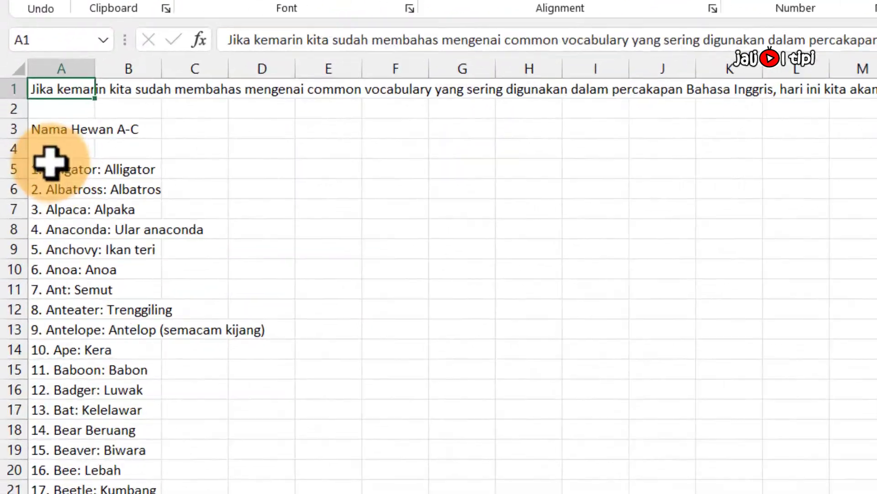
{"action": "scroll", "coordinate": [28, 151], "scroll_direction": "down", "scroll_amount": 6}
{"action": "scroll", "coordinate": [73, 223], "scroll_direction": "down", "scroll_amount": 14}
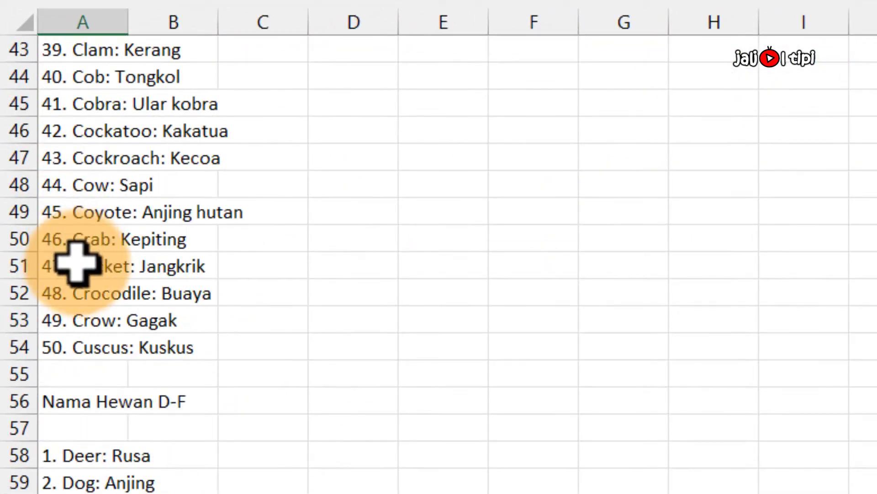
{"action": "scroll", "coordinate": [108, 340], "scroll_direction": "down", "scroll_amount": 3}
{"action": "scroll", "coordinate": [106, 341], "scroll_direction": "up", "scroll_amount": 20}
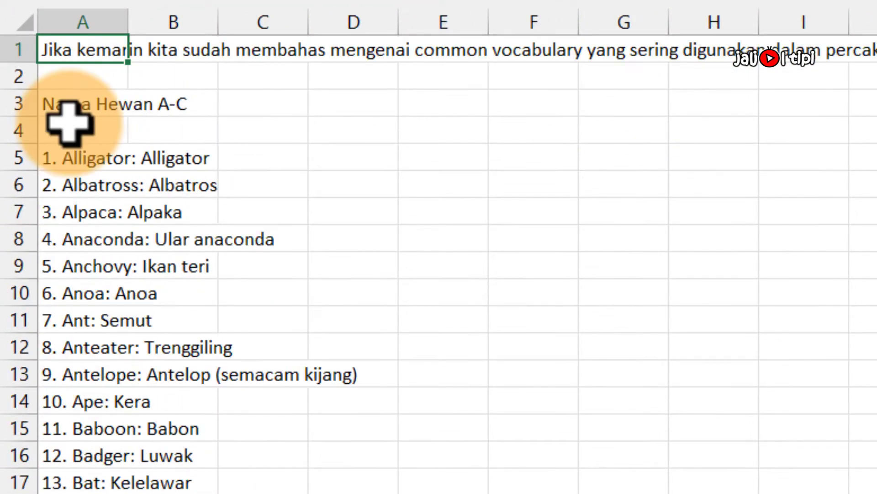
{"action": "scroll", "coordinate": [71, 124], "scroll_direction": "down", "scroll_amount": 14}
{"action": "scroll", "coordinate": [80, 297], "scroll_direction": "down", "scroll_amount": 4}
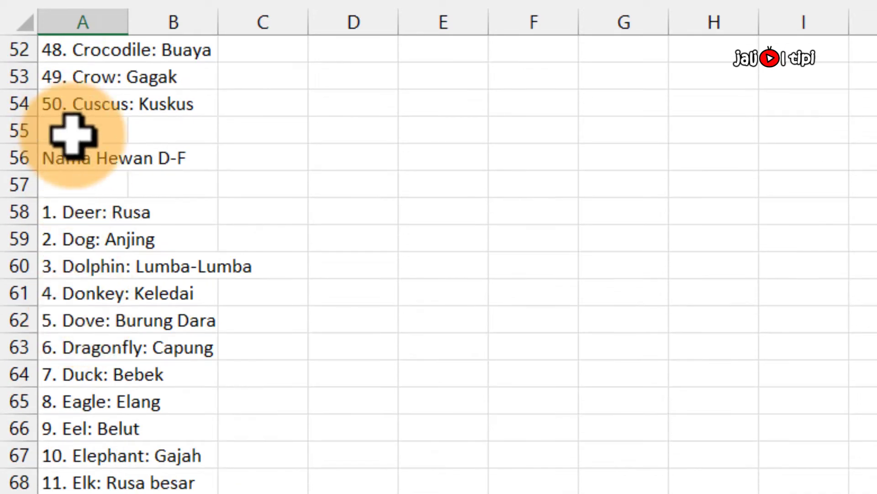
Examine the blank rows around the group headings, such as rows 55, 102 and 104.
{"action": "left_click", "coordinate": [55, 107]}
{"action": "left_click", "coordinate": [63, 49]}
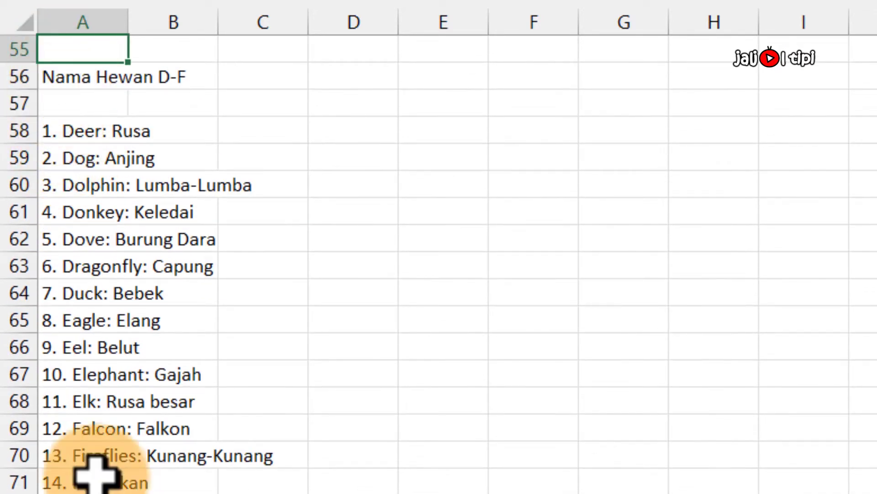
{"action": "scroll", "coordinate": [95, 485], "scroll_direction": "down", "scroll_amount": 6}
{"action": "scroll", "coordinate": [97, 336], "scroll_direction": "down", "scroll_amount": 6}
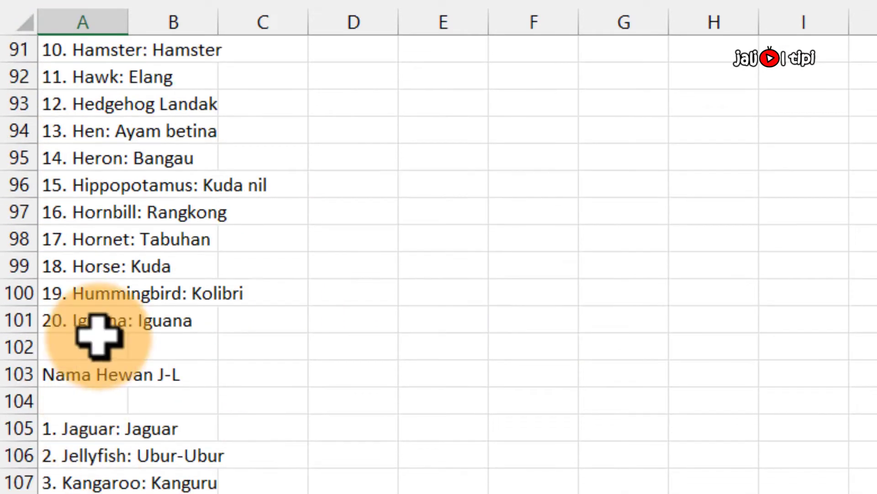
{"action": "left_click", "coordinate": [21, 347]}
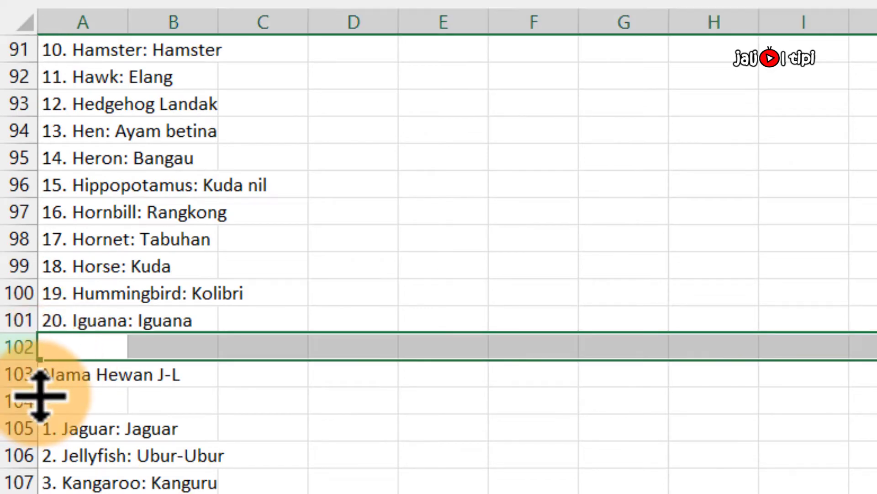
{"action": "left_click", "coordinate": [18, 401]}
{"action": "scroll", "coordinate": [35, 298], "scroll_direction": "down", "scroll_amount": 2}
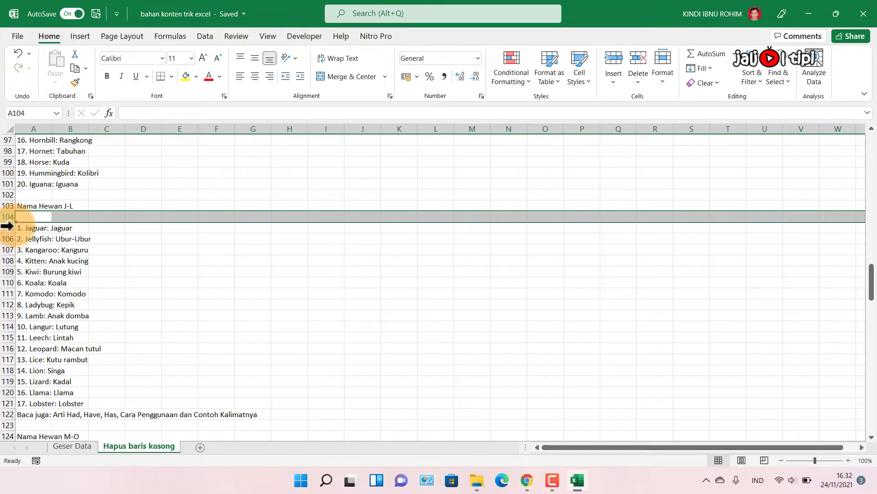
{"action": "scroll", "coordinate": [36, 344], "scroll_direction": "down", "scroll_amount": 2}
{"action": "scroll", "coordinate": [35, 357], "scroll_direction": "up", "scroll_amount": 7}
{"action": "scroll", "coordinate": [37, 360], "scroll_direction": "up", "scroll_amount": 5}
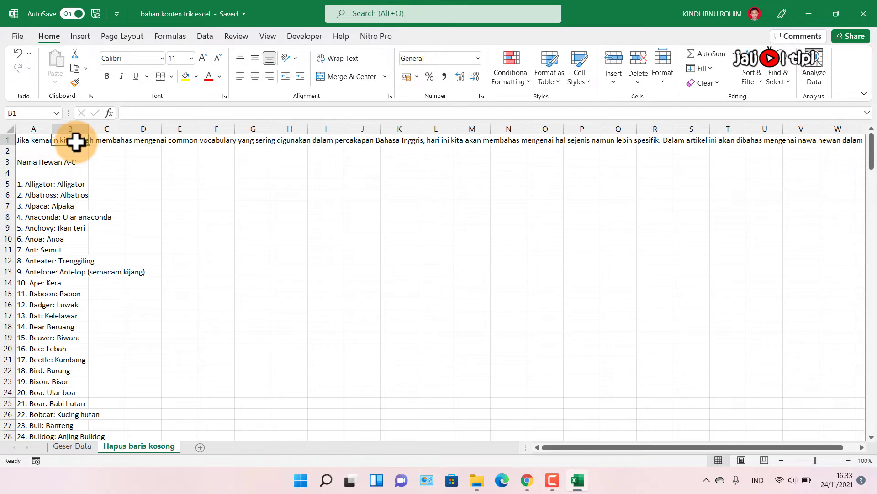
Convert the range A1:A220 into a table with headers, accepting truncation of the long header text.
{"action": "left_click_drag", "start_coordinate": [43, 139], "coordinate": [45, 482]}
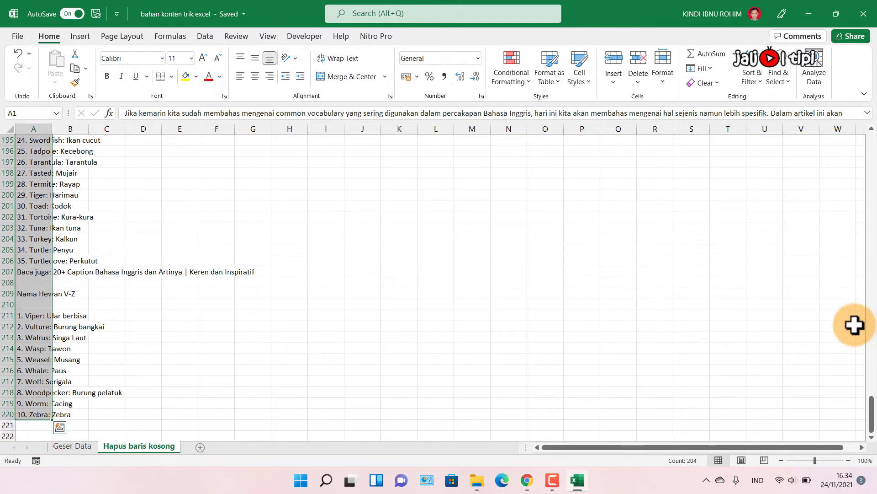
{"action": "left_click_drag", "start_coordinate": [872, 423], "coordinate": [868, 142]}
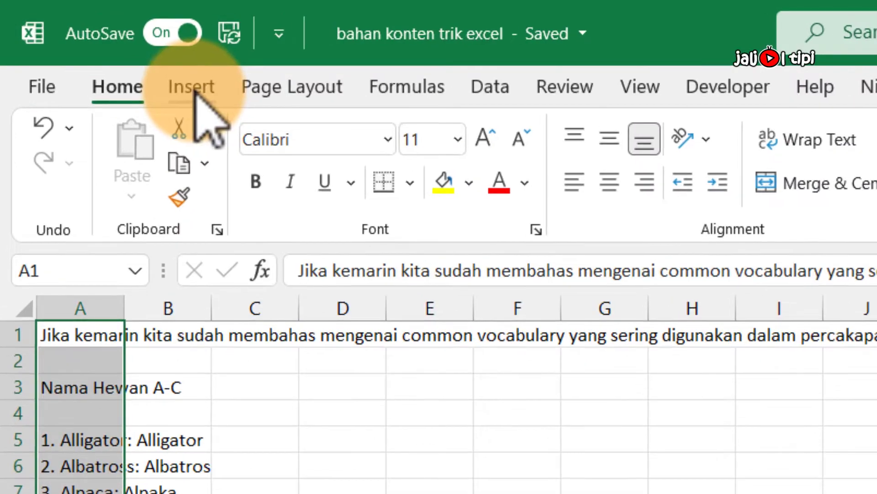
{"action": "left_click", "coordinate": [196, 90]}
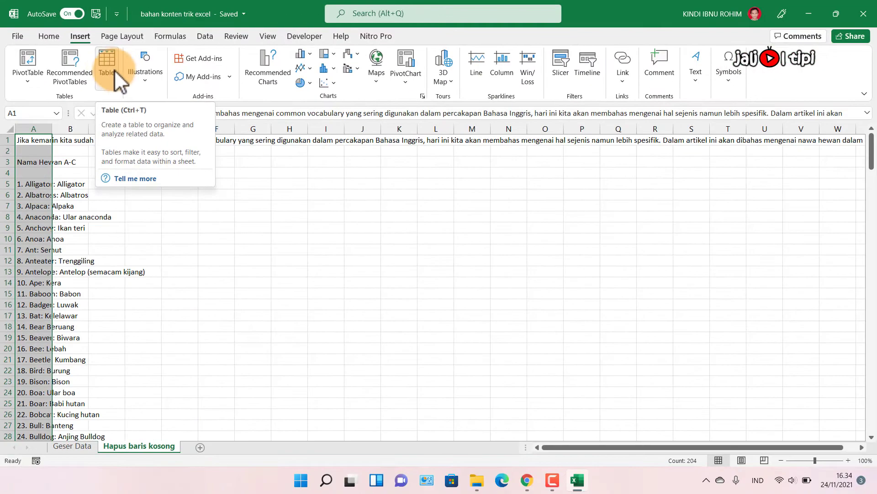
{"action": "left_click", "coordinate": [109, 67]}
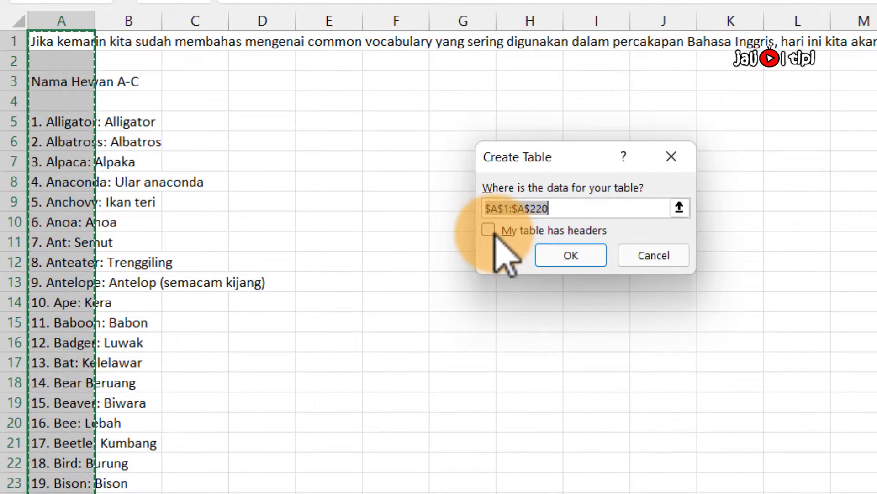
{"action": "left_click", "coordinate": [514, 231]}
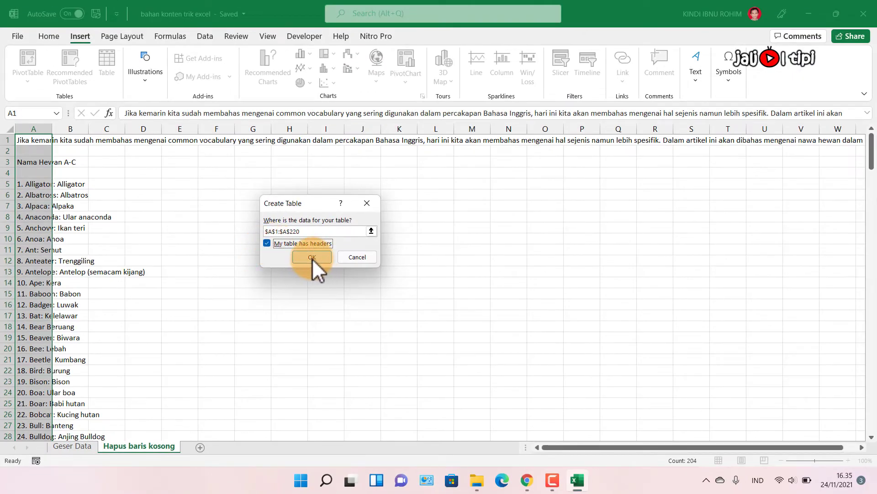
{"action": "left_click", "coordinate": [312, 256]}
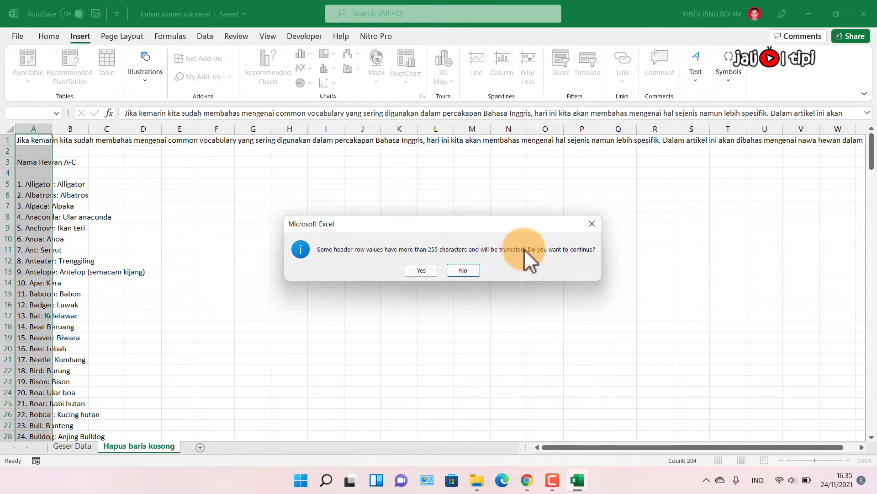
{"action": "left_click", "coordinate": [418, 270]}
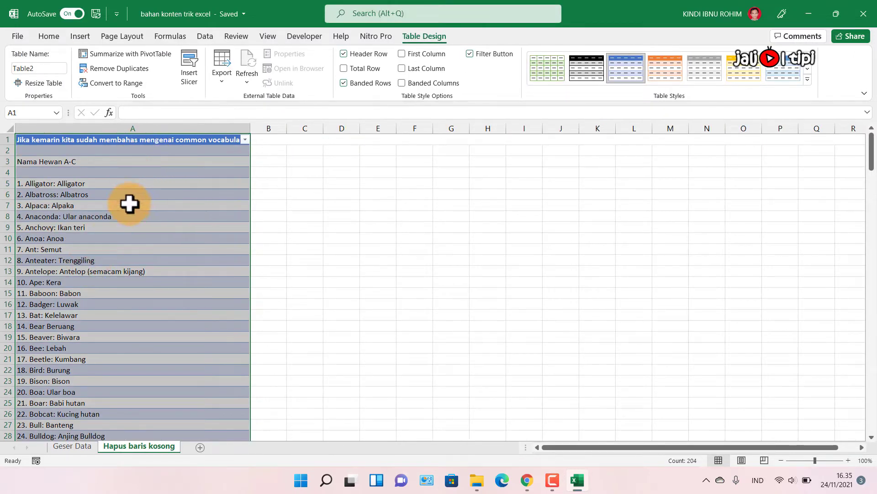
Filter the table's column so that only the (Blanks) entries are shown.
{"action": "left_click", "coordinate": [173, 141]}
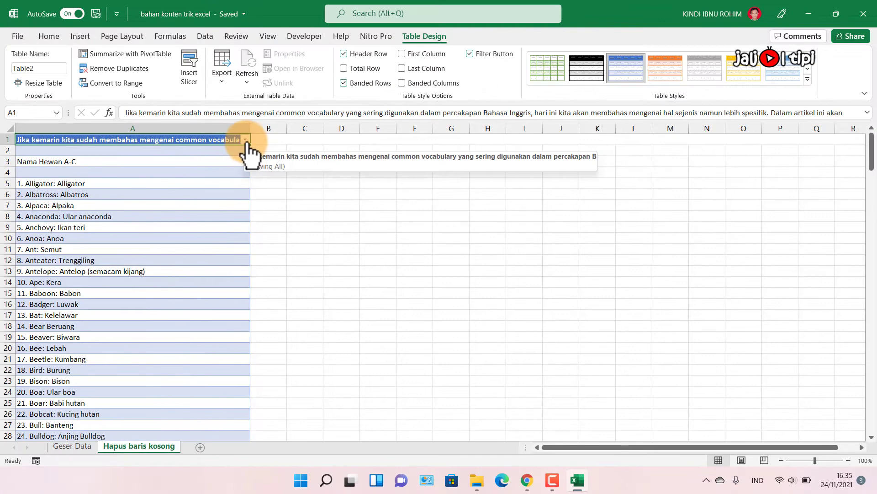
{"action": "left_click", "coordinate": [246, 141]}
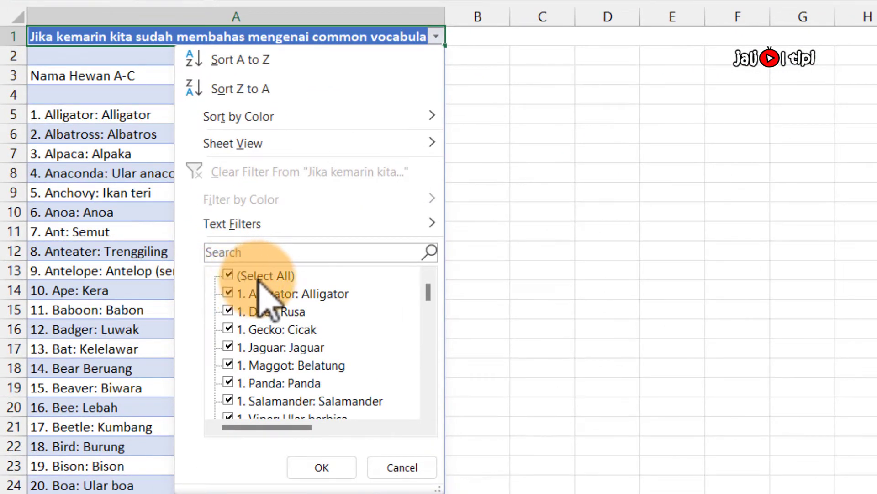
{"action": "left_click", "coordinate": [228, 276]}
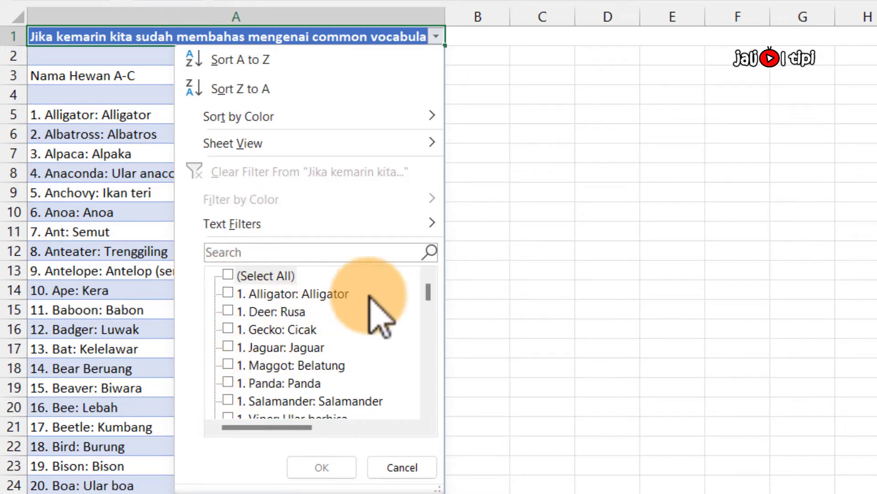
{"action": "left_click_drag", "start_coordinate": [428, 296], "coordinate": [429, 393]}
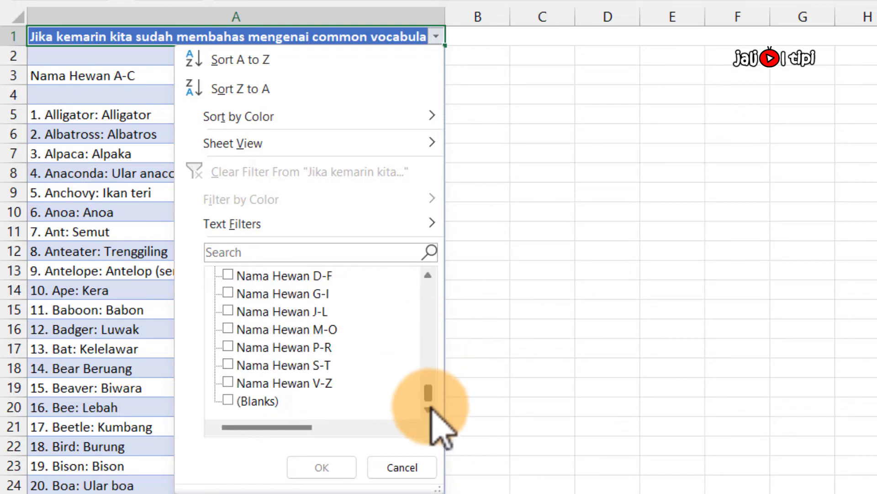
{"action": "left_click", "coordinate": [228, 401]}
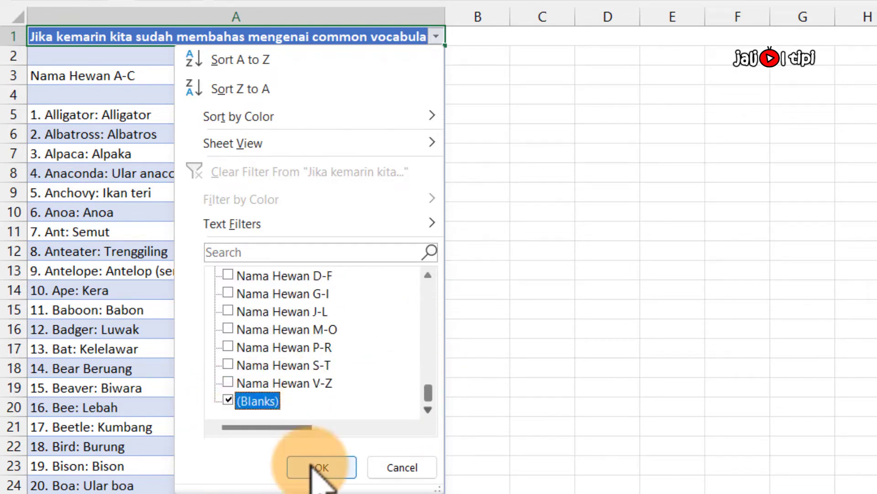
{"action": "left_click", "coordinate": [320, 467]}
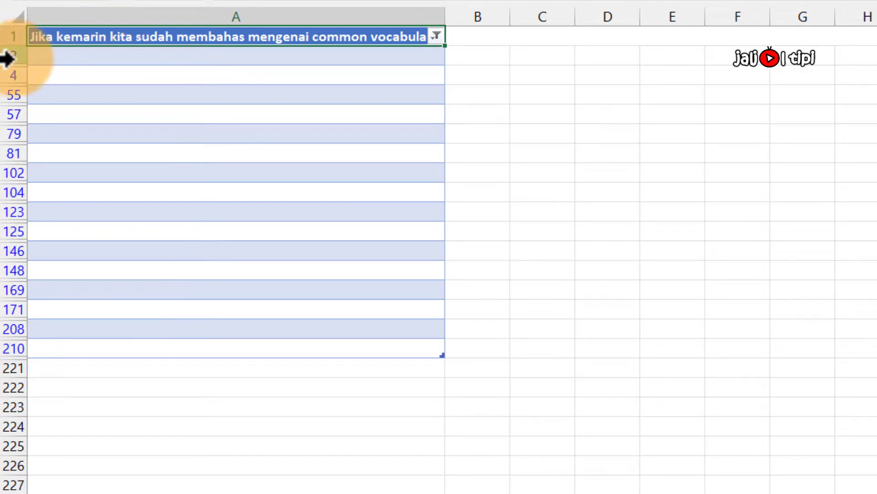
Delete all the filtered blank rows of the table, from row 2 through row 210.
{"action": "left_click_drag", "start_coordinate": [7, 57], "coordinate": [14, 270]}
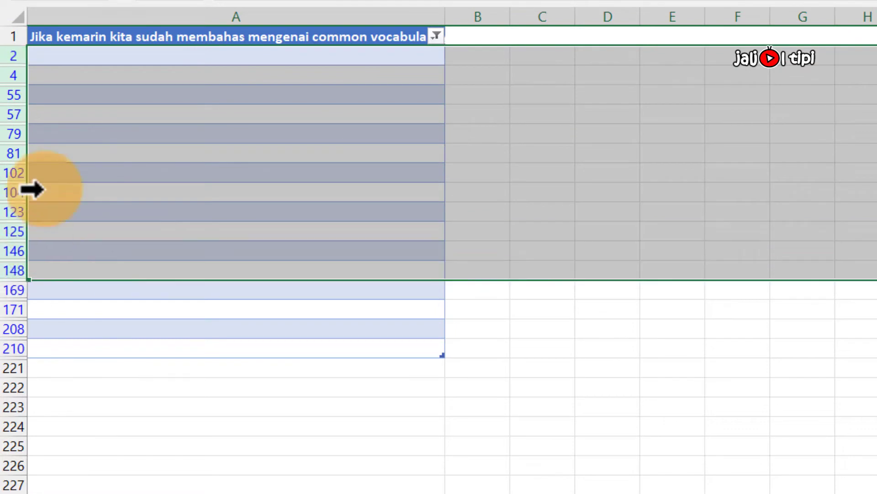
{"action": "left_click", "coordinate": [12, 56]}
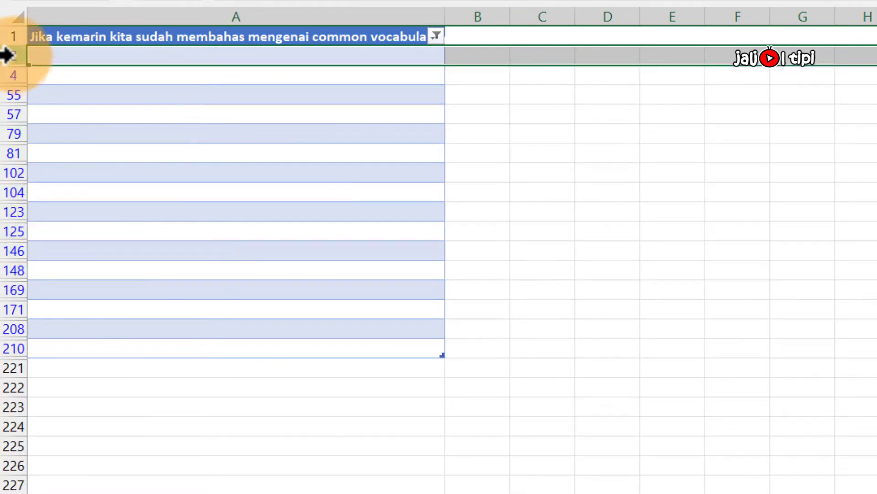
{"action": "left_click_drag", "start_coordinate": [7, 55], "coordinate": [69, 343]}
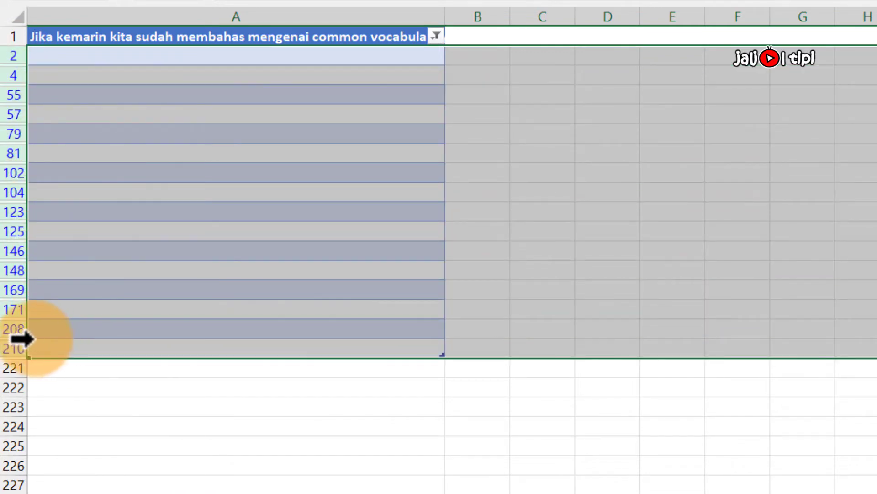
{"action": "right_click", "coordinate": [6, 215]}
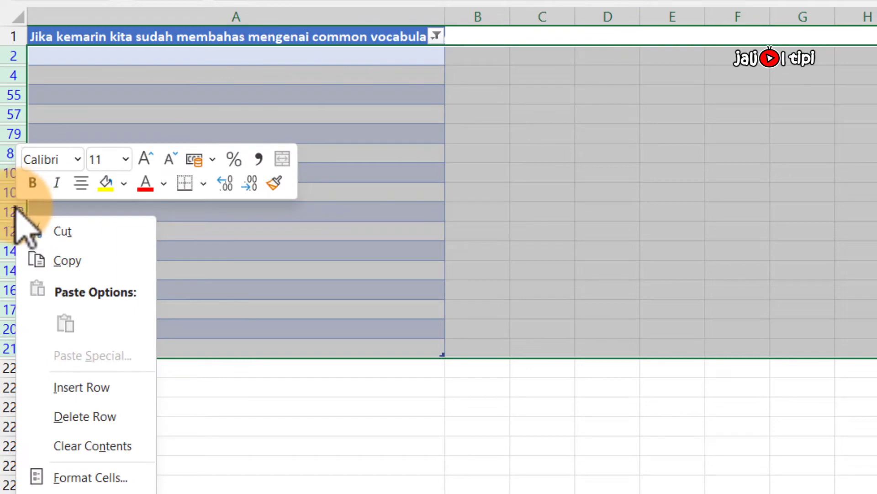
{"action": "left_click", "coordinate": [96, 417]}
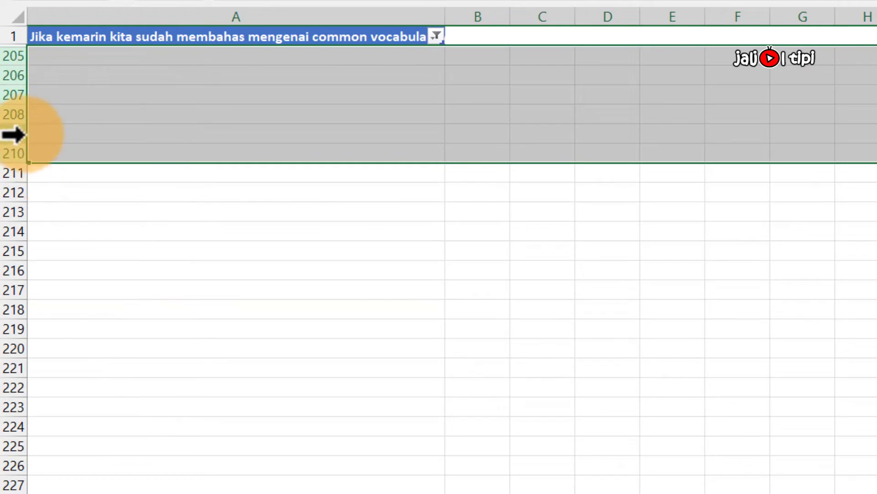
Show all entries in the table's column again and check the list to its end for remaining blank rows.
{"action": "left_click", "coordinate": [221, 40]}
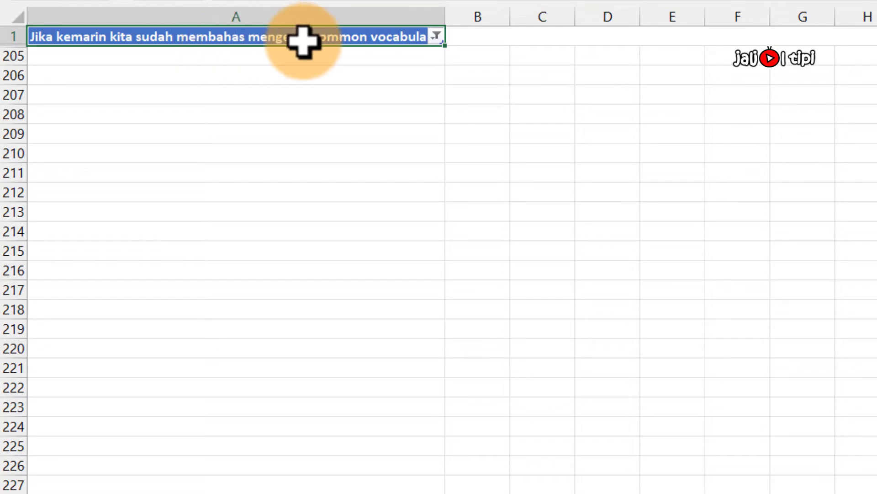
{"action": "left_click", "coordinate": [437, 36]}
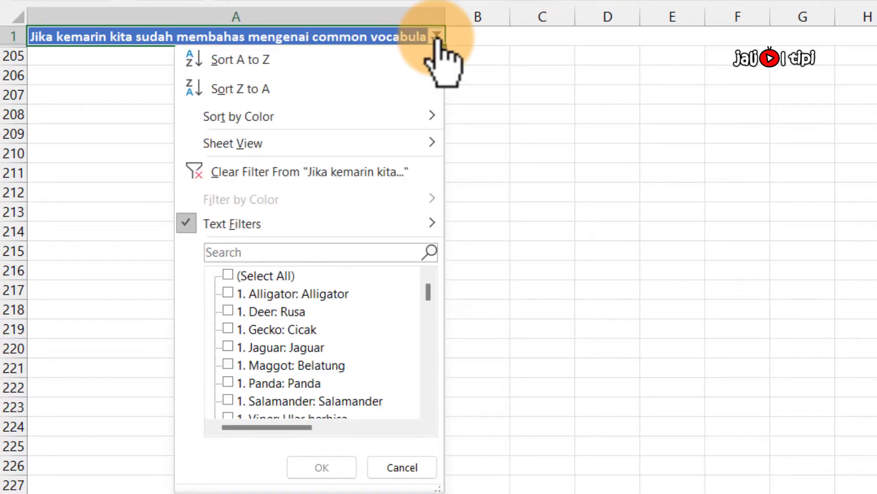
{"action": "left_click", "coordinate": [235, 276]}
{"action": "left_click", "coordinate": [318, 467]}
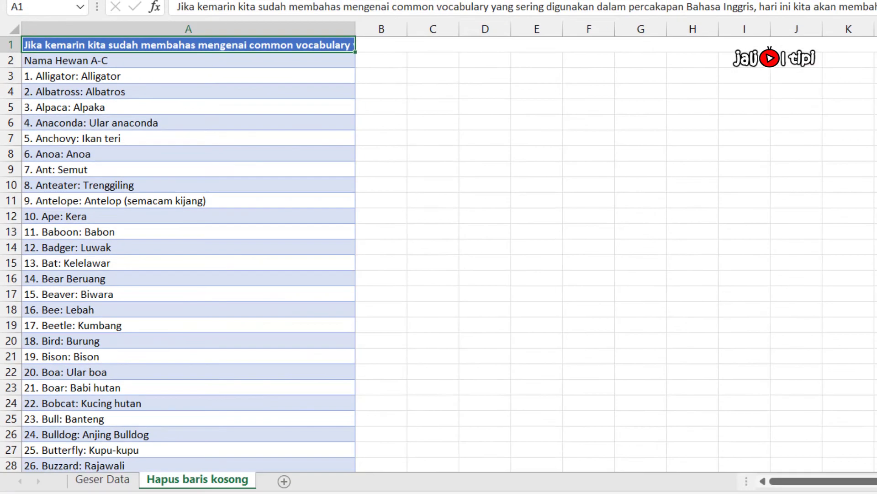
{"action": "scroll", "coordinate": [215, 212], "scroll_direction": "down", "scroll_amount": 4}
{"action": "scroll", "coordinate": [166, 204], "scroll_direction": "down", "scroll_amount": 20}
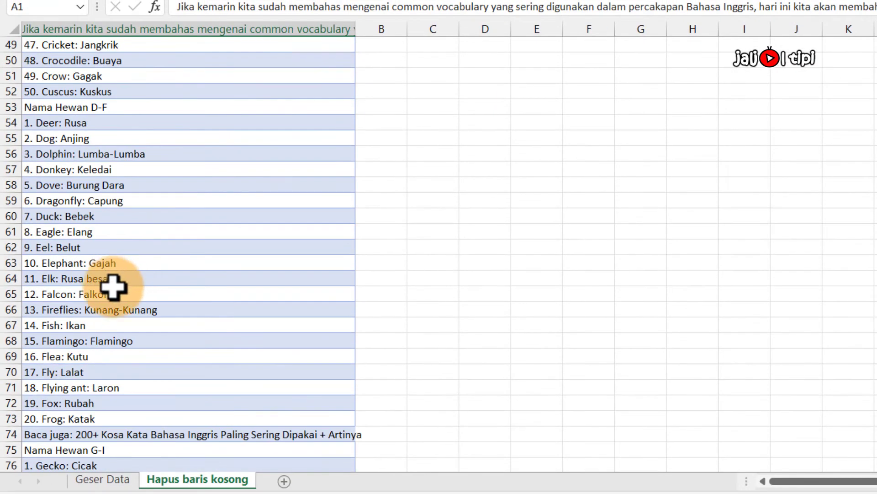
{"action": "scroll", "coordinate": [112, 354], "scroll_direction": "down", "scroll_amount": 20}
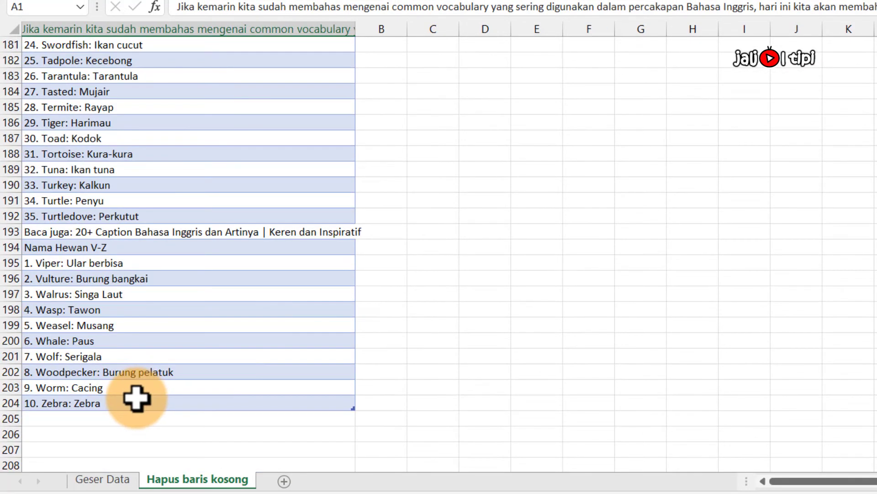
{"action": "scroll", "coordinate": [136, 397], "scroll_direction": "up", "scroll_amount": 20}
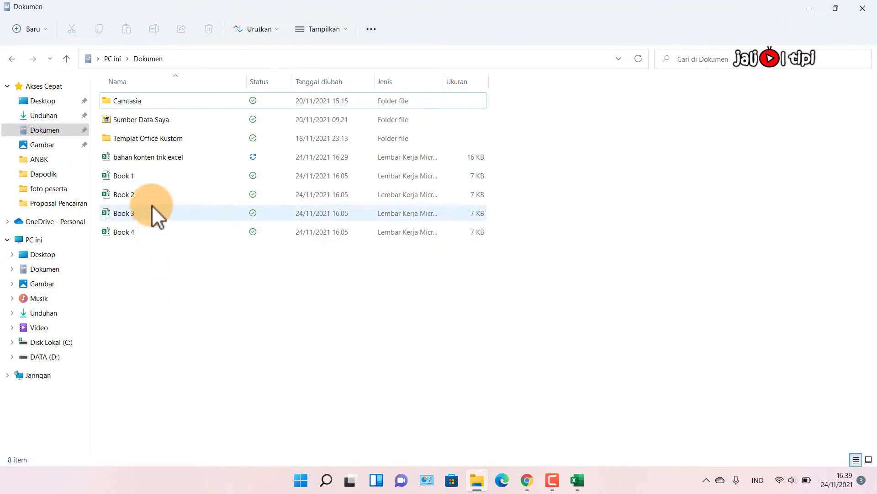
{"action": "left_click", "coordinate": [145, 177]}
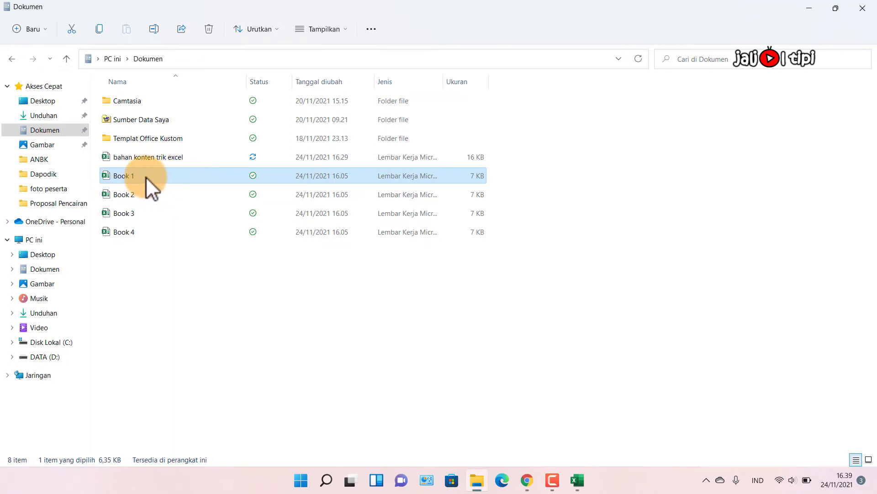
{"action": "left_click", "coordinate": [150, 199]}
{"action": "left_click", "coordinate": [150, 212]}
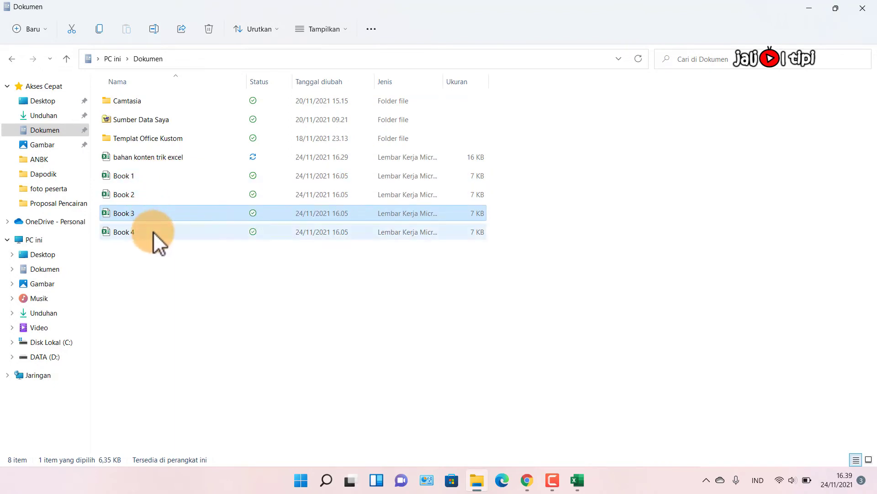
{"action": "left_click", "coordinate": [152, 231]}
{"action": "left_click", "coordinate": [160, 292]}
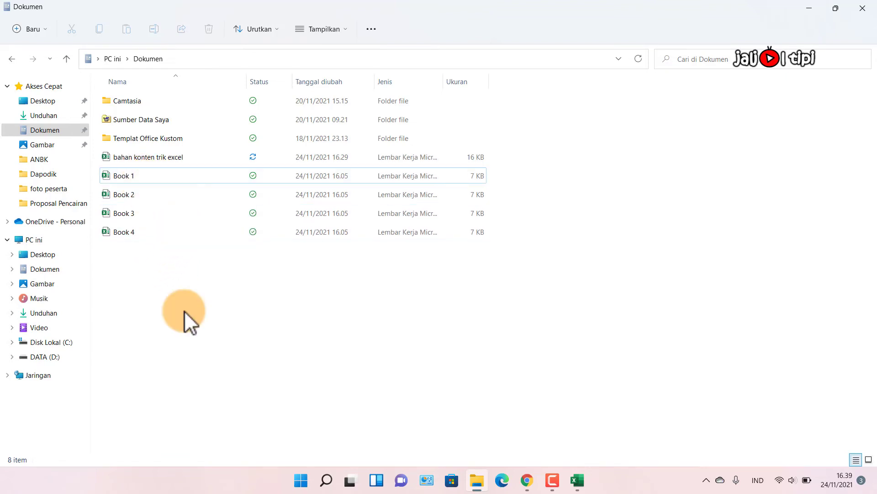
Open the workbooks Book 1 to Book 4 from the Dokumen folder all at once and show the previews of the open Excel windows.
{"action": "left_click", "coordinate": [134, 178]}
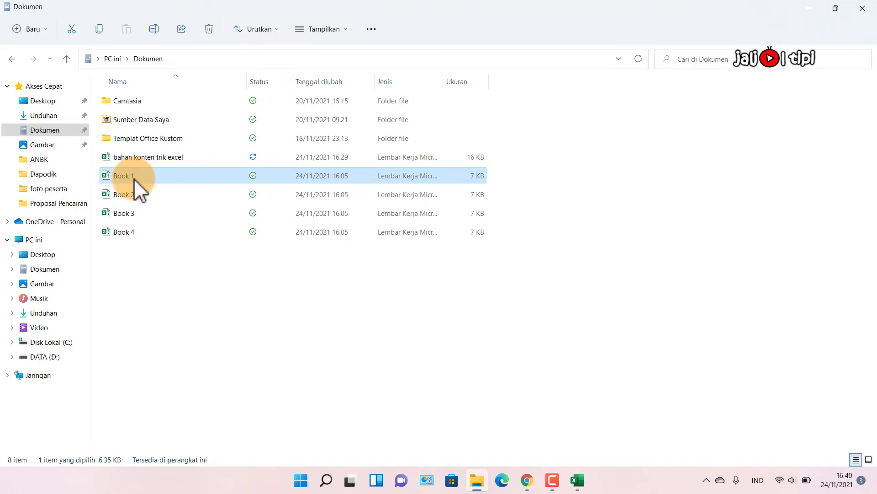
{"action": "left_click", "coordinate": [154, 233], "text": "shift"}
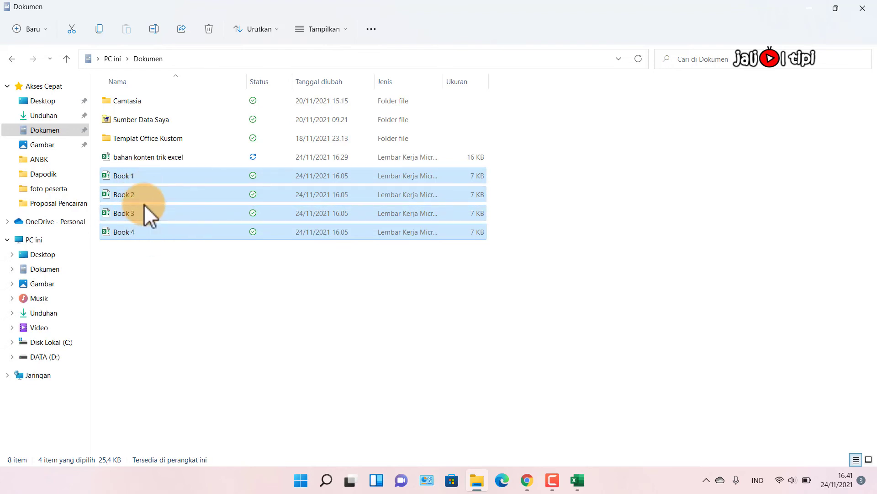
{"action": "key", "text": "Return"}
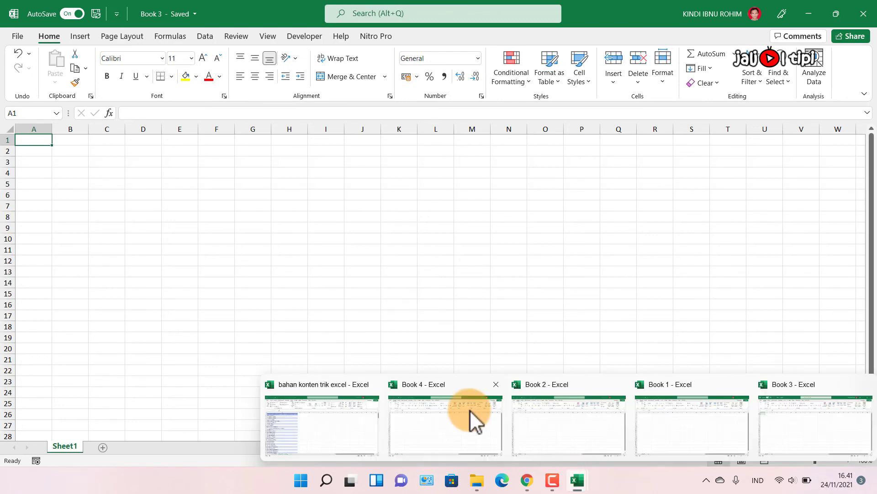
{"action": "left_click", "coordinate": [583, 483]}
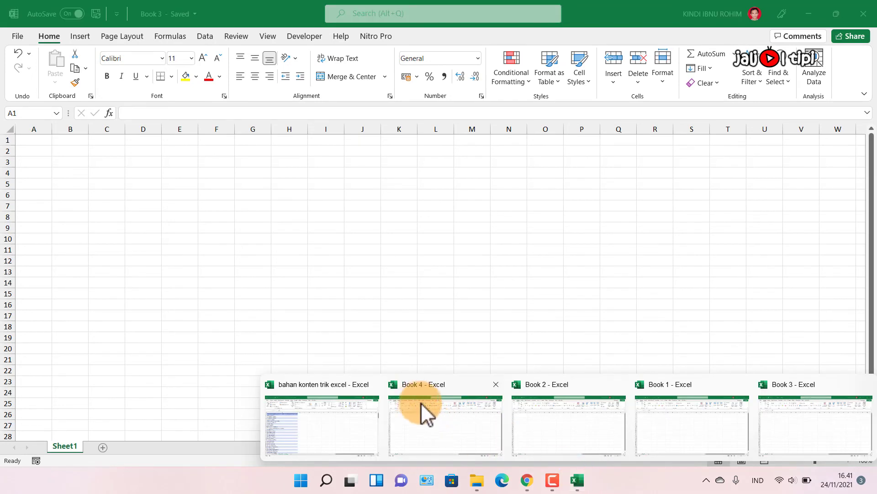